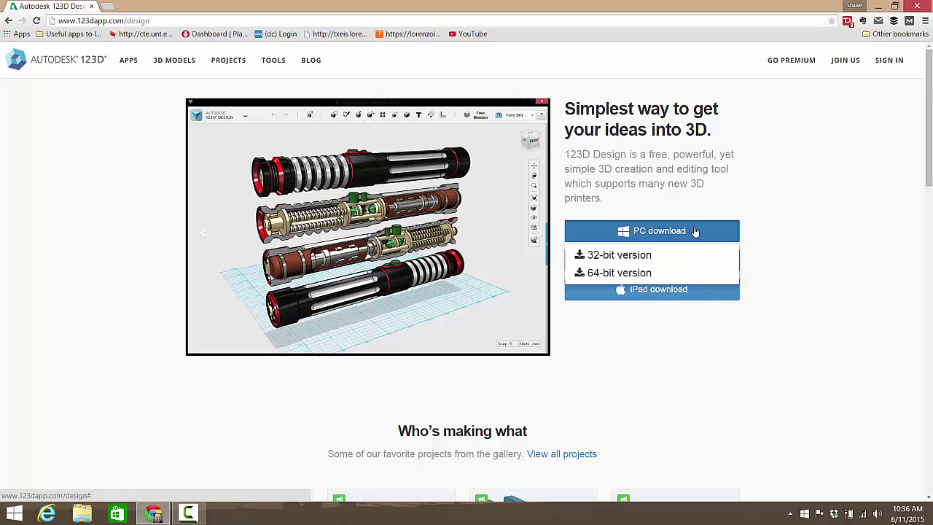
# Download the 64-bit PC version of 123D Design and install it, accepting the licence agreement.
pyautogui.click(631, 276)
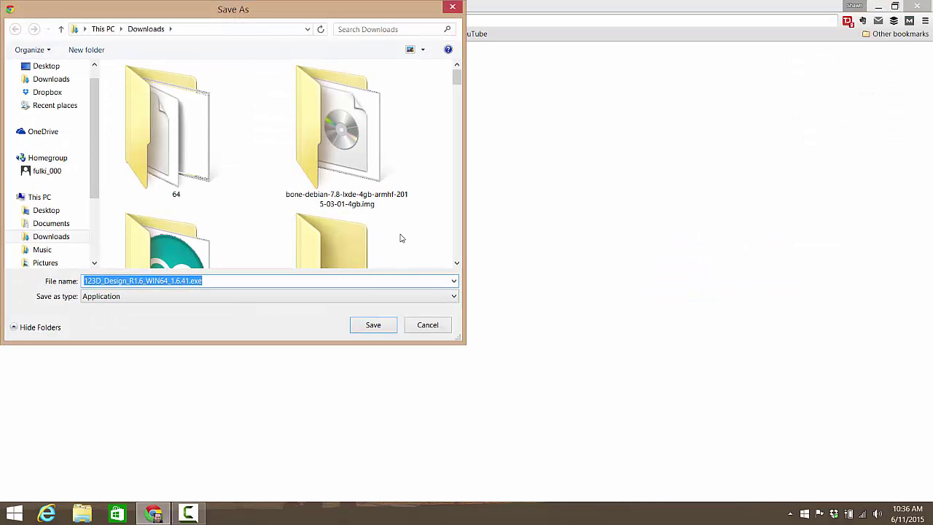
pyautogui.click(374, 325)
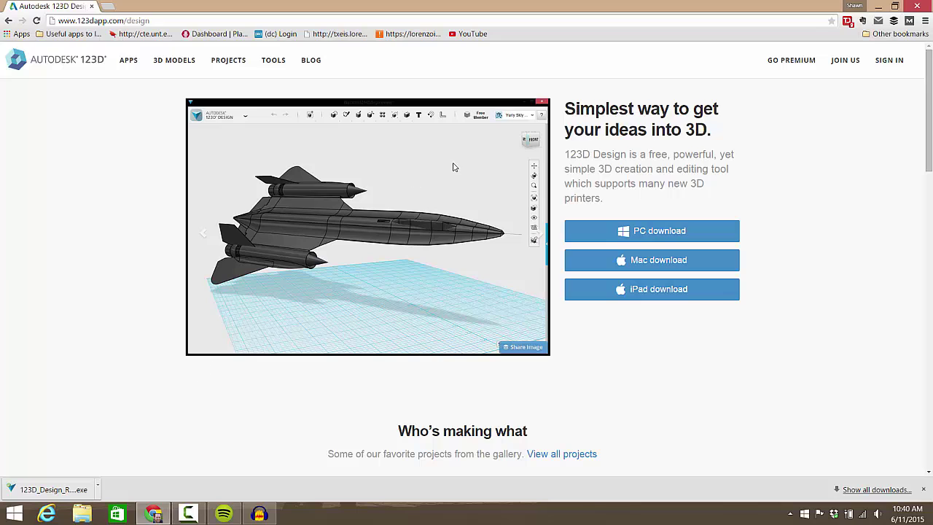
pyautogui.click(55, 484)
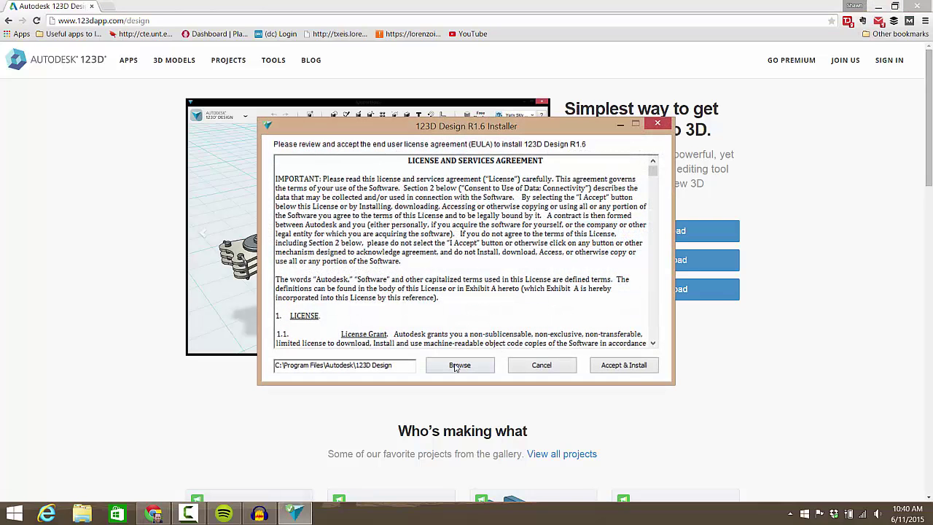
pyautogui.click(625, 368)
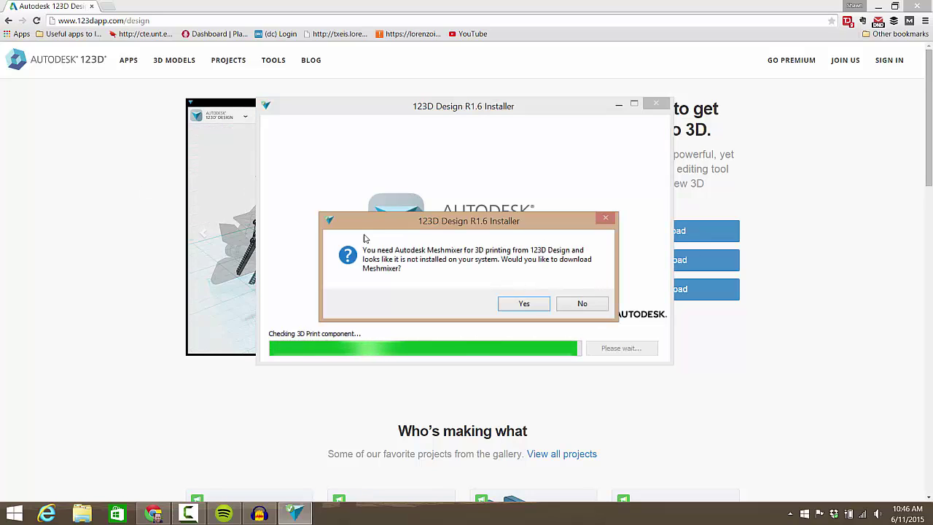
# Agree to get Meshmixer for 3D printing and download its Windows 64-bit installer to the Downloads folder.
pyautogui.click(525, 303)
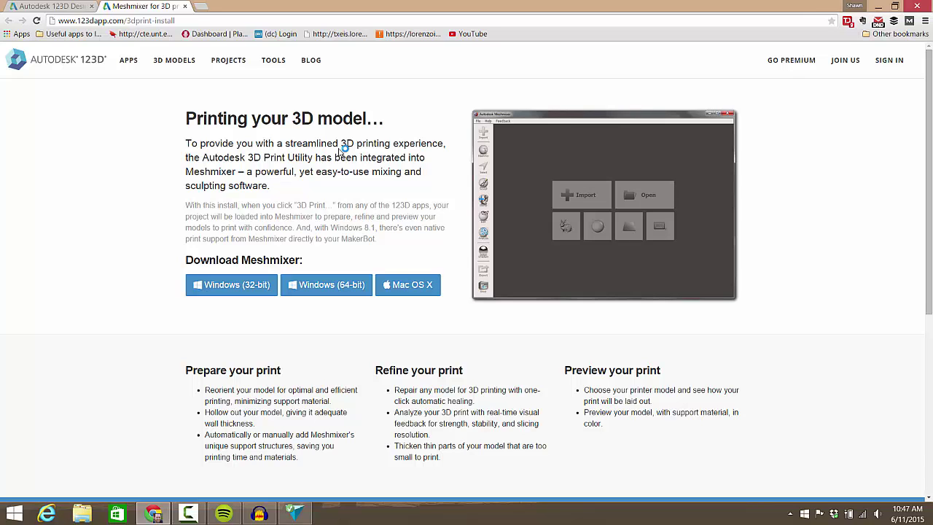
pyautogui.click(336, 292)
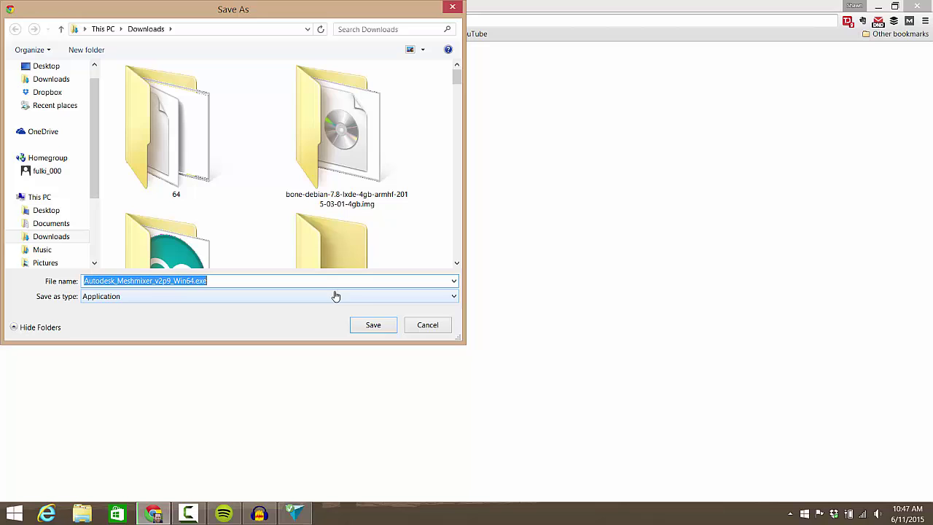
pyautogui.click(373, 325)
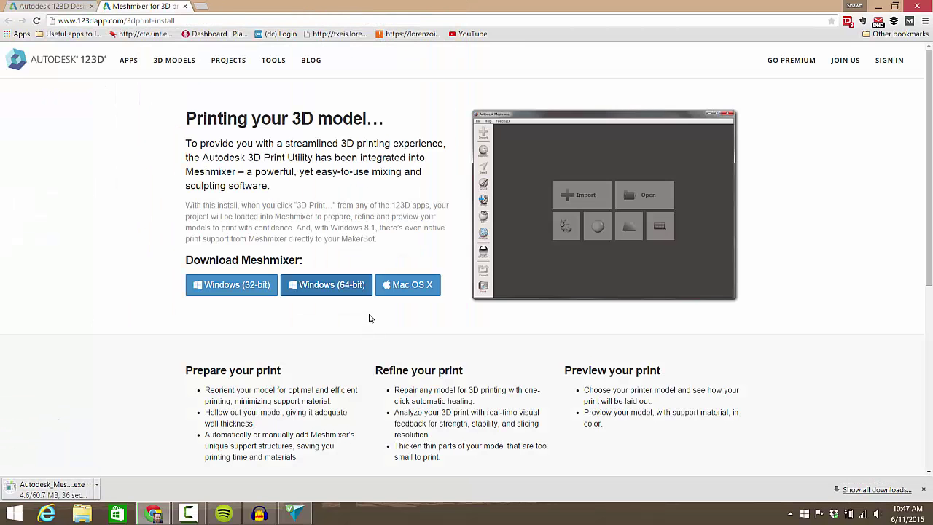
# Return to the 123D Design installer, launch the program and acknowledge the analytics notice.
pyautogui.click(301, 511)
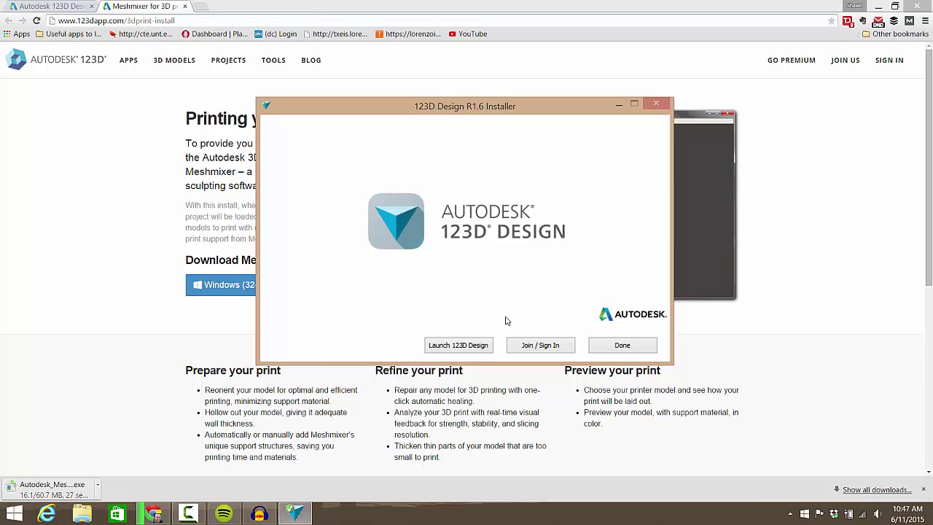
pyautogui.click(475, 344)
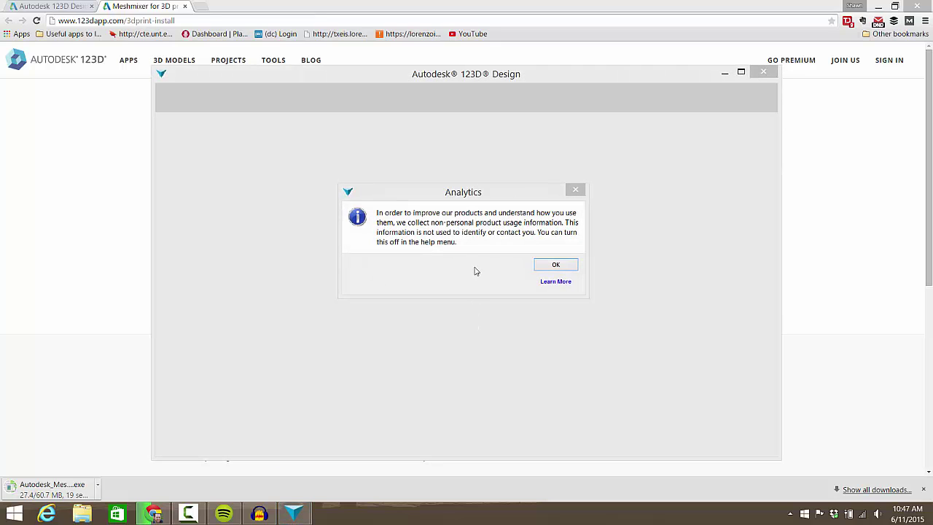
pyautogui.click(565, 270)
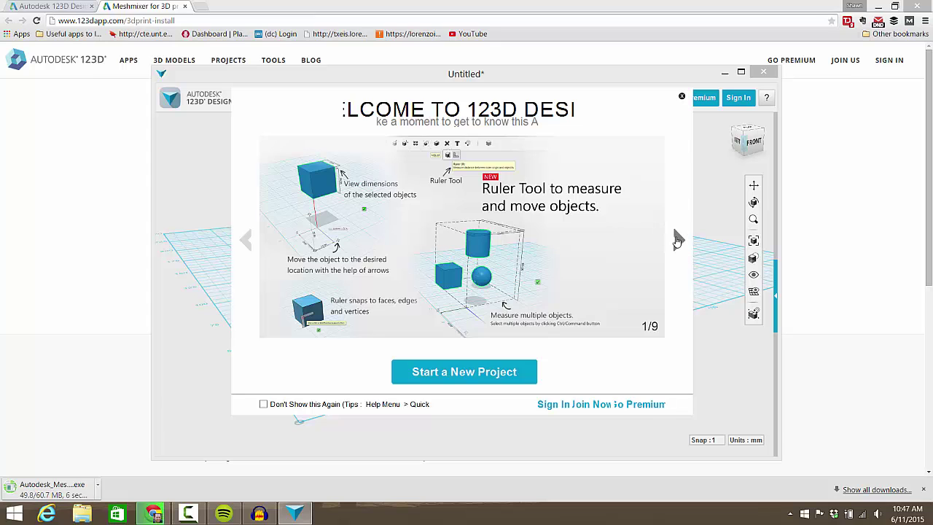
# Review the nine introductory slides of the 123D Design welcome screen and close it.
pyautogui.click(678, 240)
pyautogui.click(677, 241)
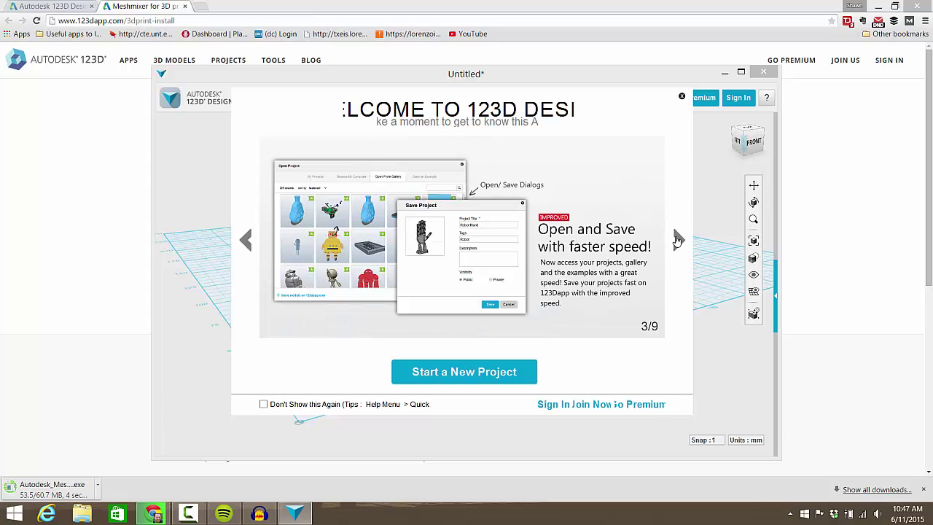
pyautogui.click(678, 241)
pyautogui.click(677, 240)
pyautogui.click(677, 240)
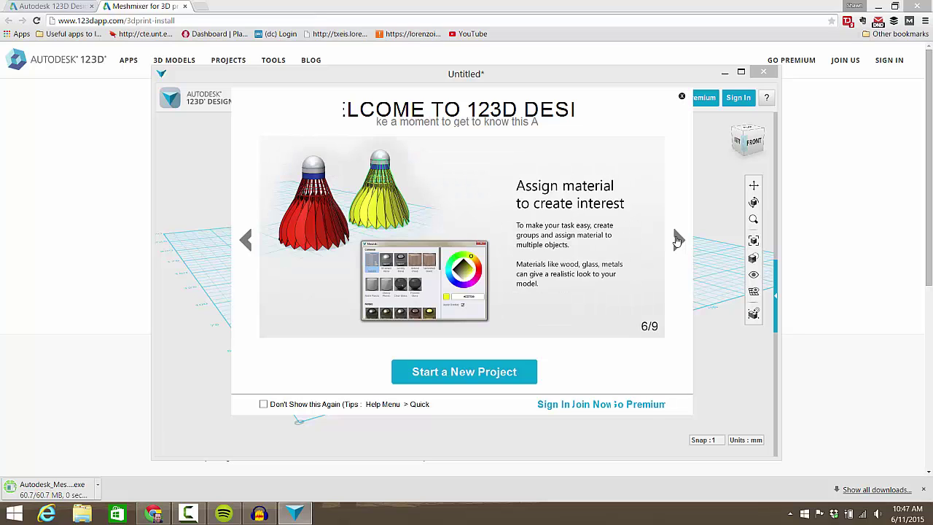
pyautogui.click(678, 241)
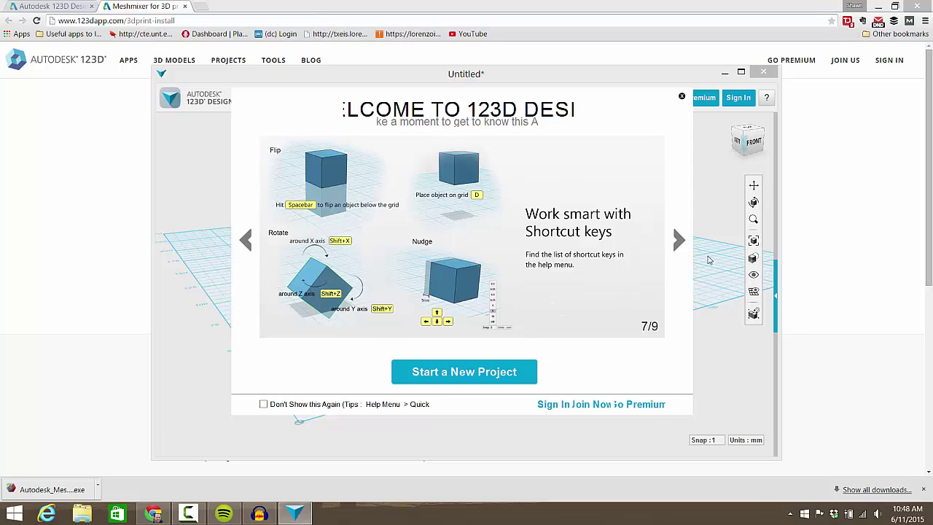
pyautogui.click(680, 241)
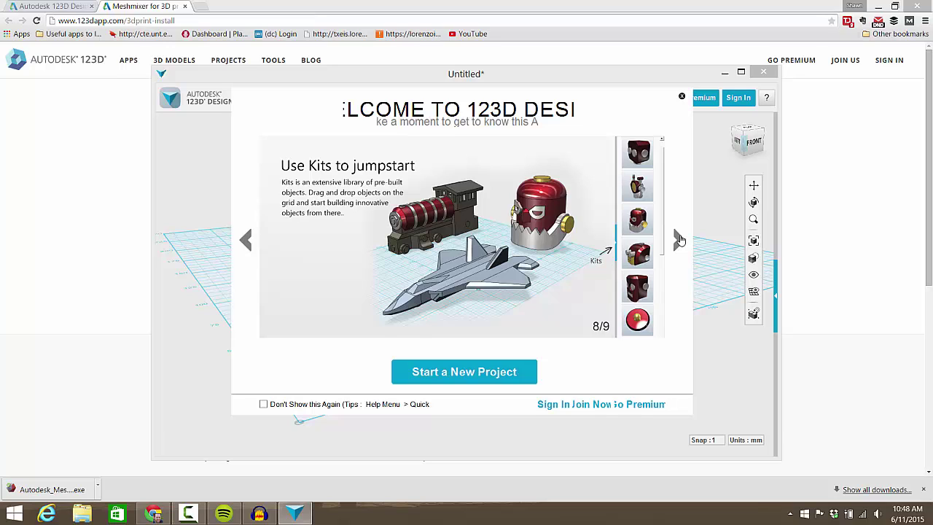
pyautogui.click(680, 241)
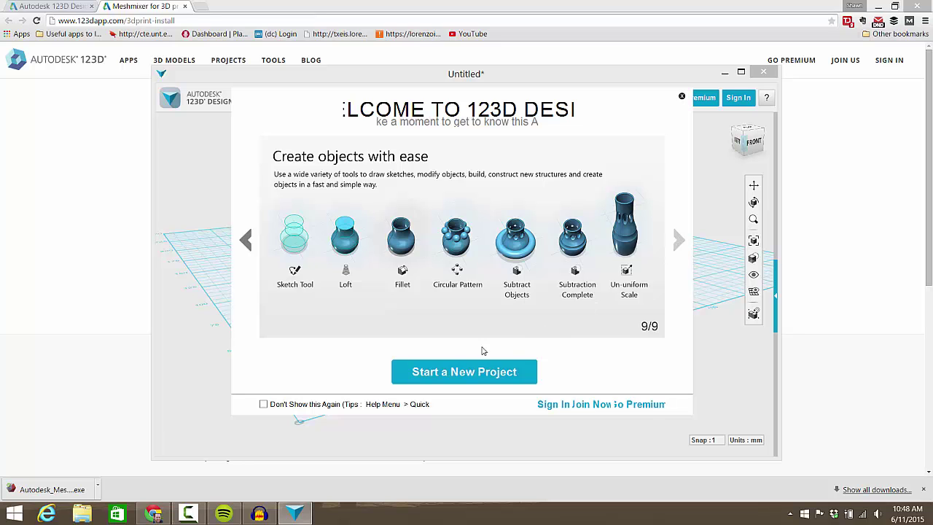
pyautogui.click(681, 96)
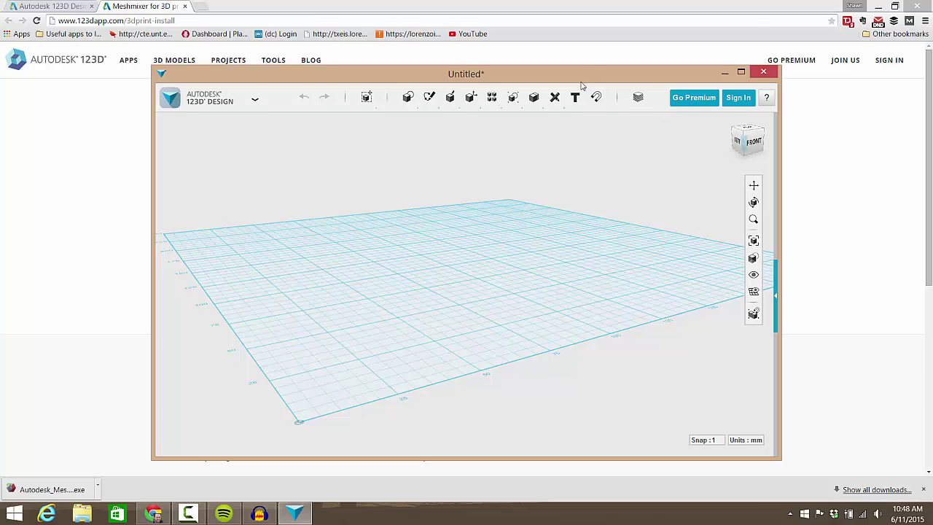
# Maximize the 123D Design window and open the account sign-in.
pyautogui.moveTo(592, 77); pyautogui.dragTo(578, 2)
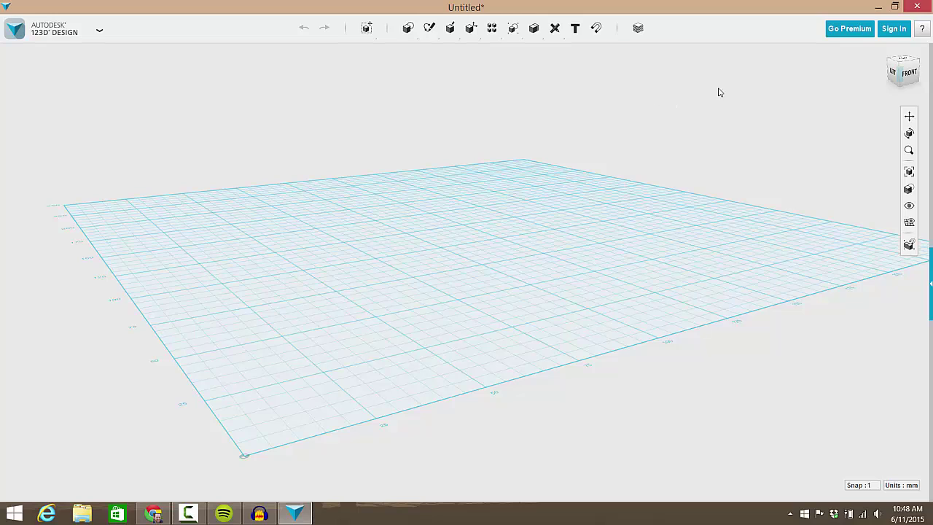
pyautogui.click(886, 33)
# Switch to the Chrome browser and install Meshmixer from the downloaded file, accepting the licence agreement and finishing the setup.
pyautogui.click(155, 516)
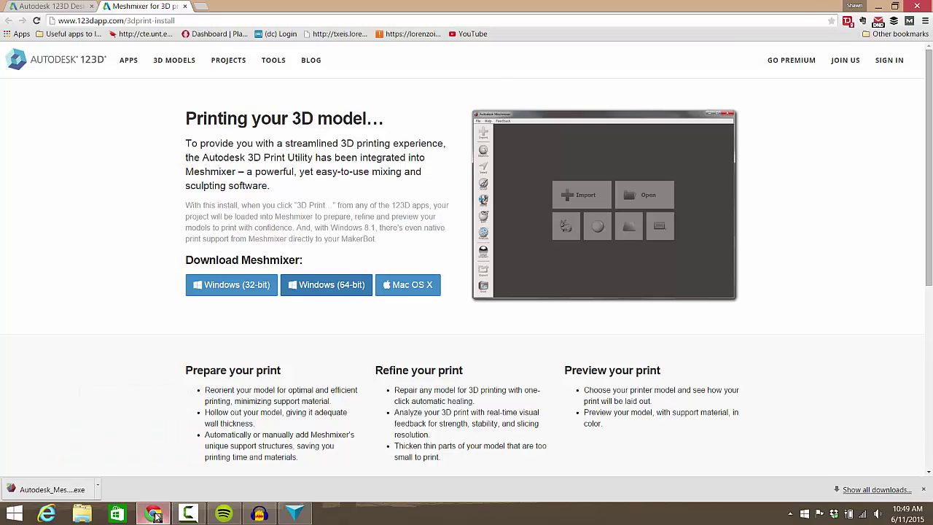
pyautogui.click(46, 490)
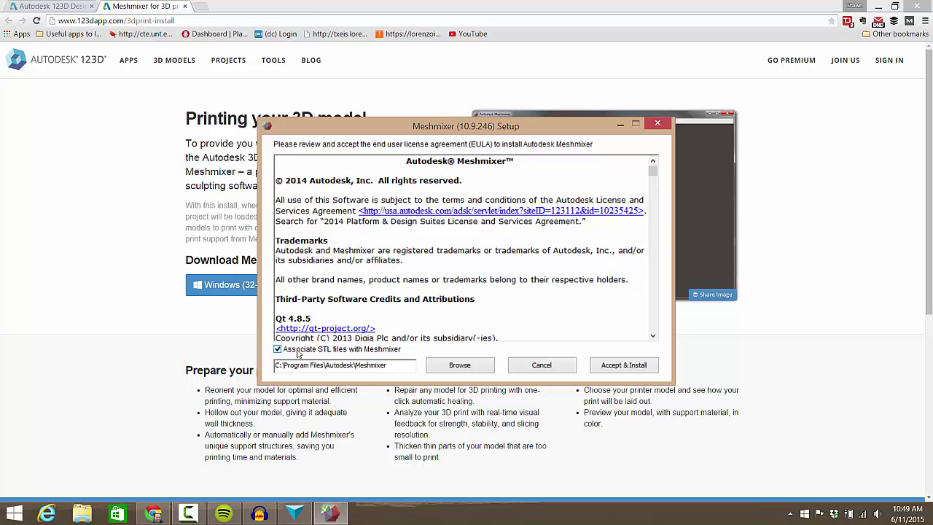
pyautogui.click(338, 350)
pyautogui.click(614, 365)
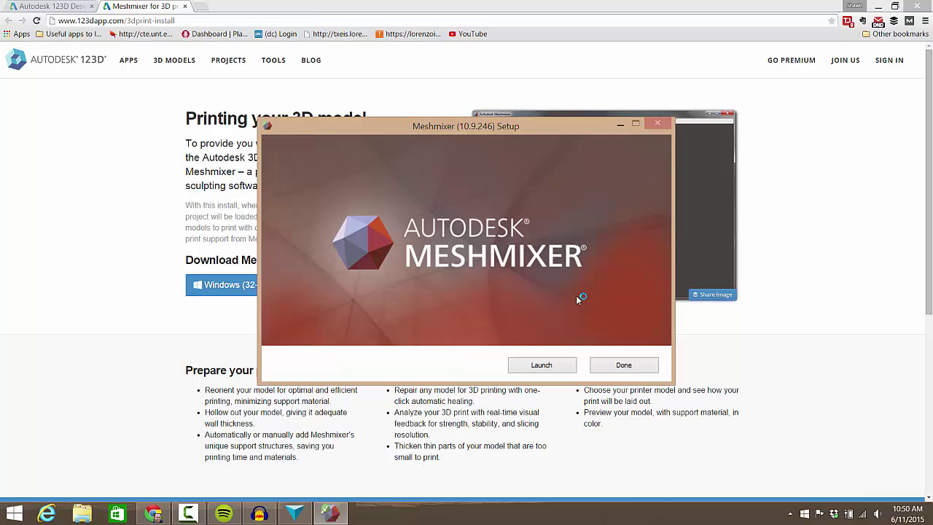
pyautogui.click(629, 364)
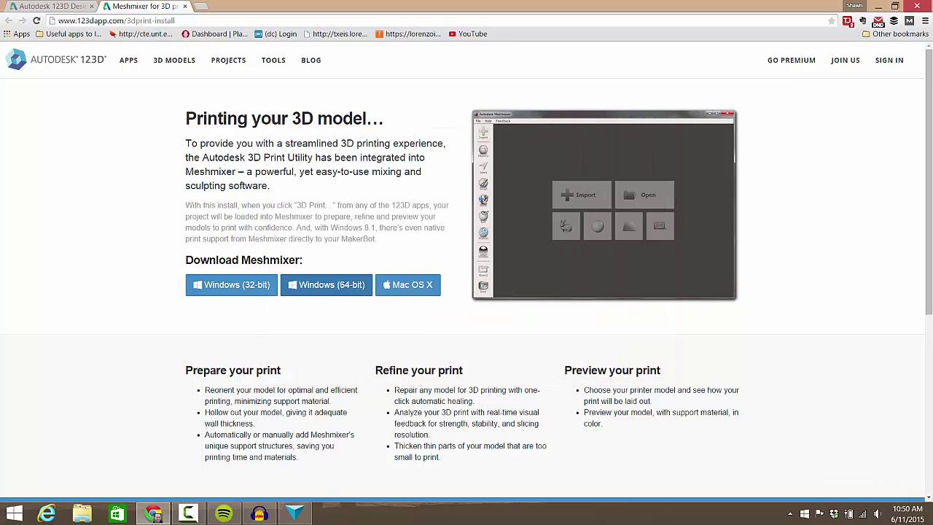
# Switch to 123D Design and sketch a rectangle about 40 by 45 mm on the grid.
pyautogui.click(295, 514)
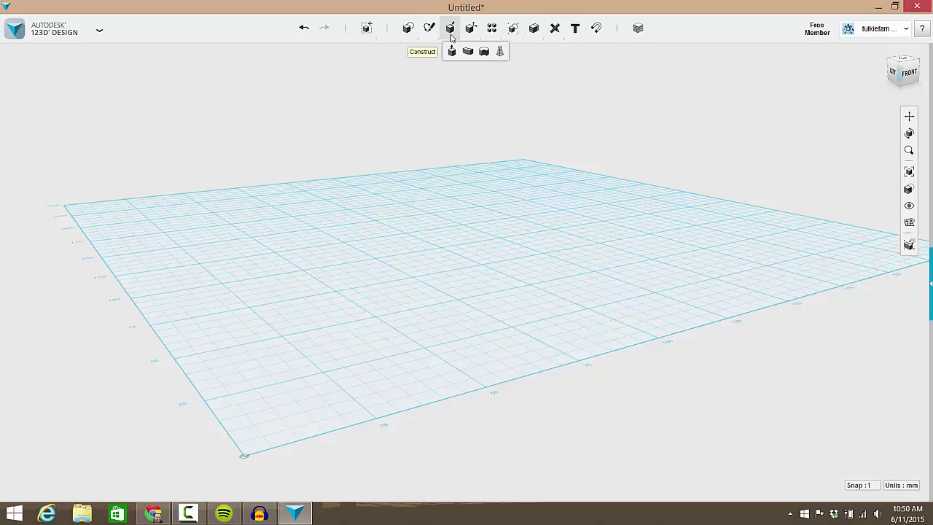
pyautogui.moveTo(430, 30)
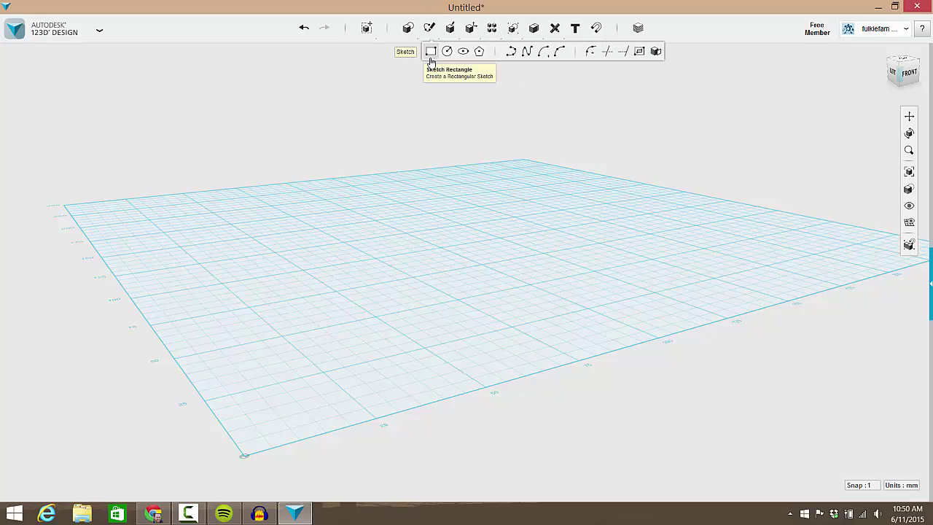
pyautogui.click(431, 57)
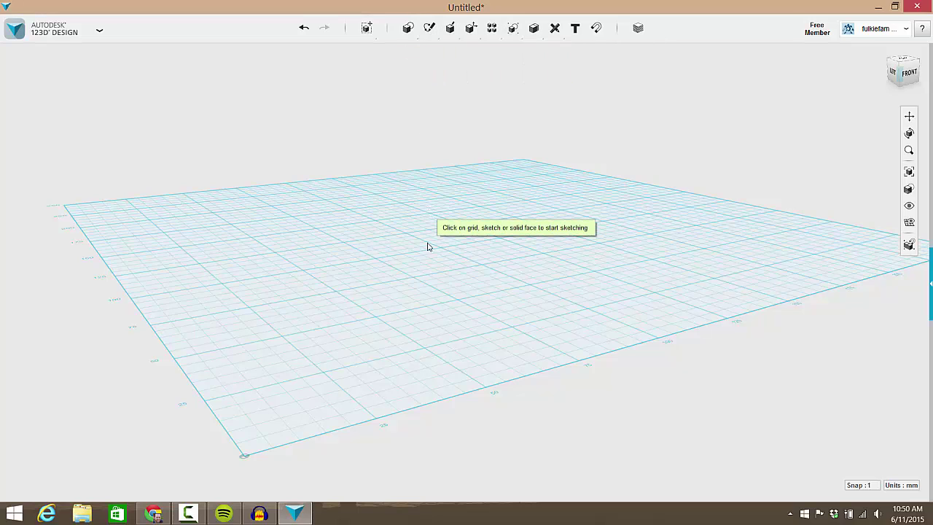
pyautogui.click(428, 246)
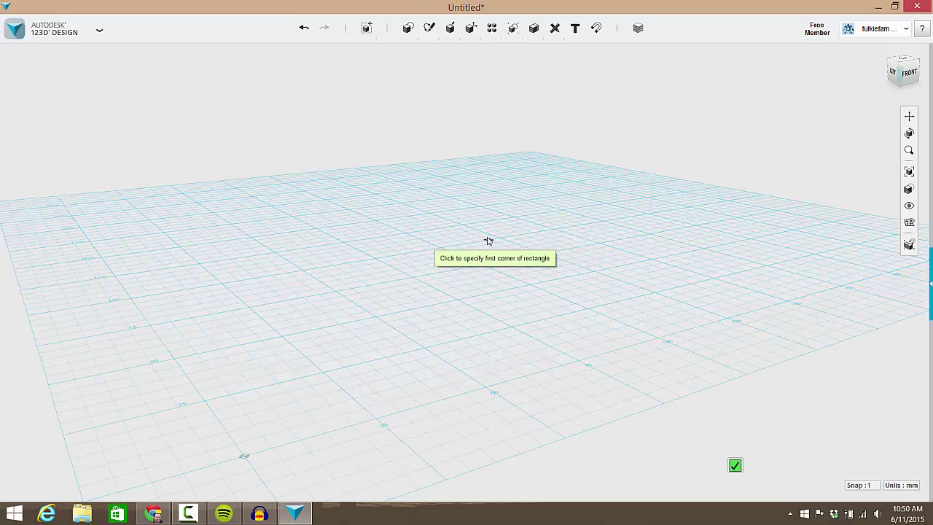
pyautogui.click(376, 258)
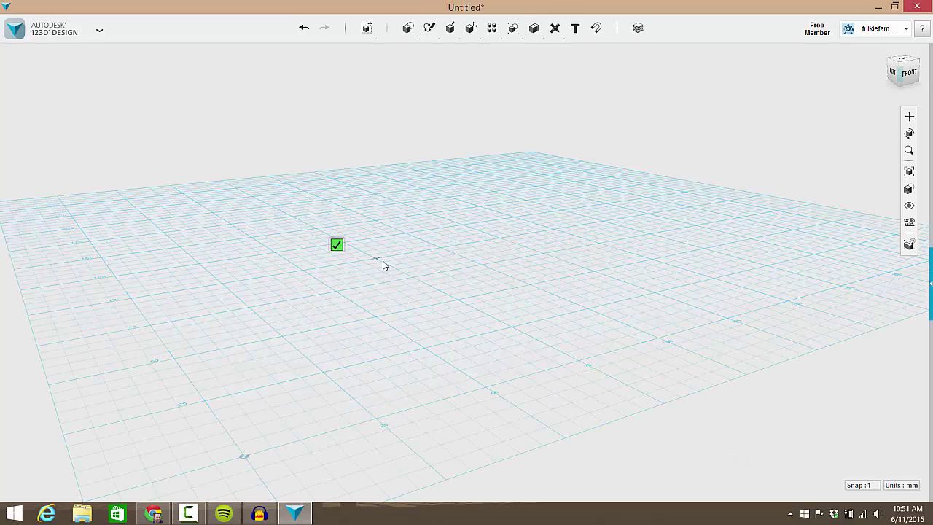
pyautogui.click(559, 273)
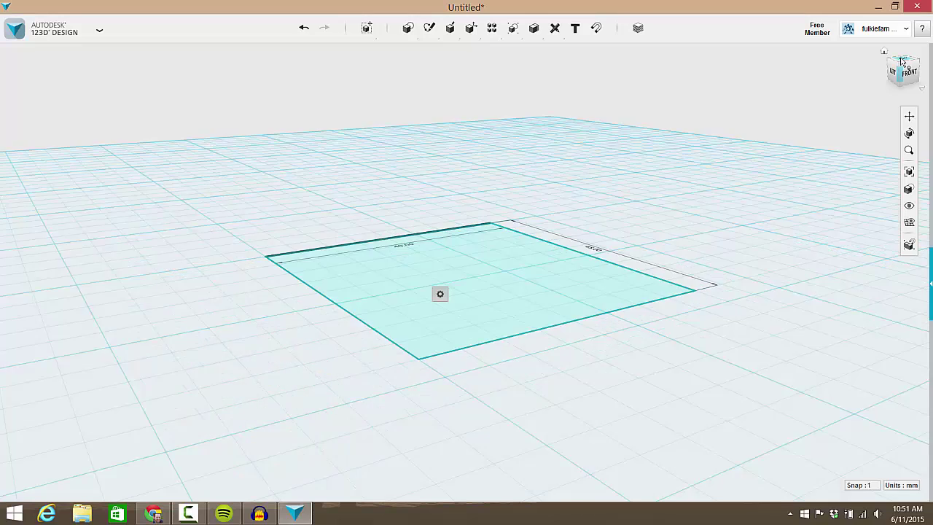
# Viewed from above, add a dimension to the rectangle's horizontal edge and set it to 50 mm.
pyautogui.click(904, 62)
pyautogui.moveTo(439, 301)
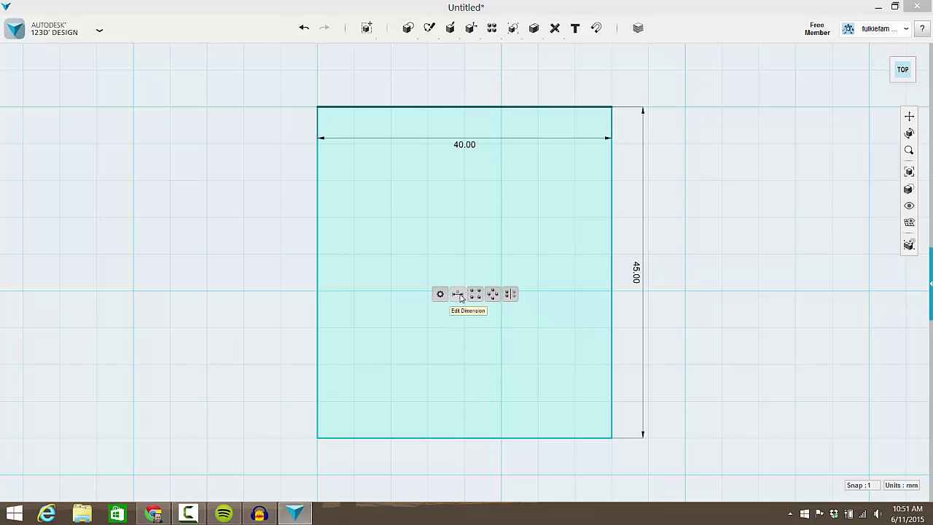
pyautogui.click(459, 296)
pyautogui.click(483, 155)
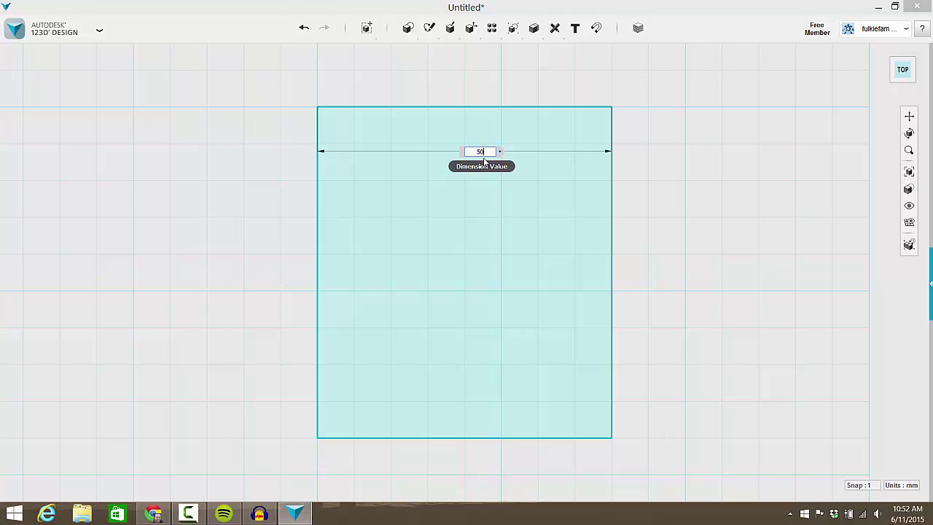
pyautogui.write('50.00')
pyautogui.press('Return')
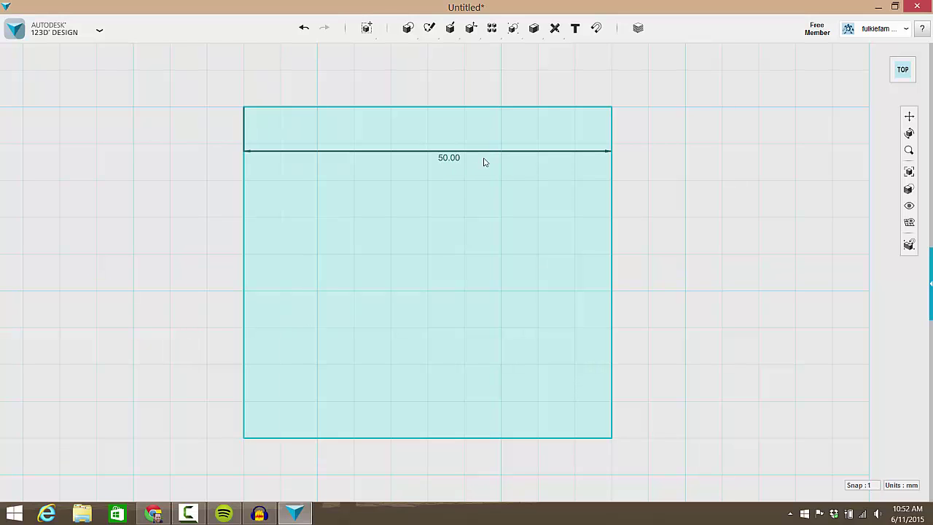
# Dimension the rectangle's vertical edge, set it to 50 mm and restore the home view.
pyautogui.click(614, 243)
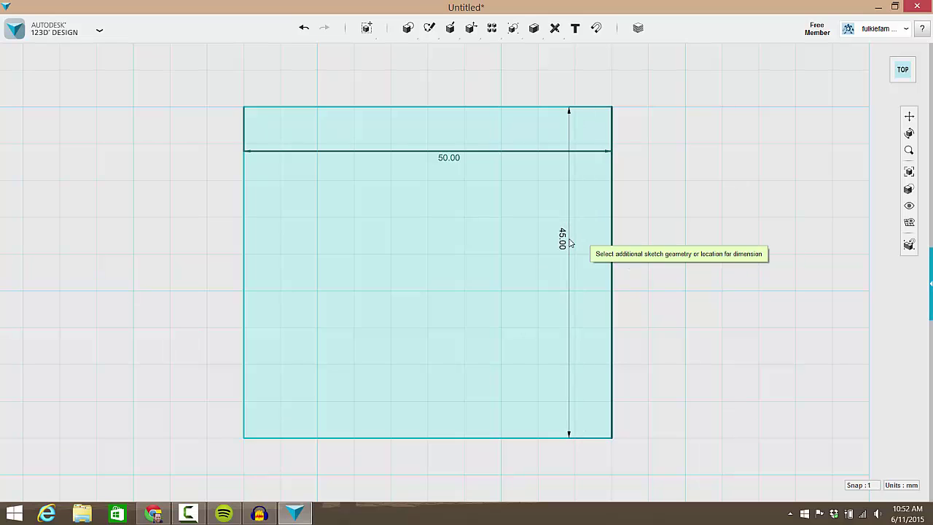
pyautogui.click(563, 244)
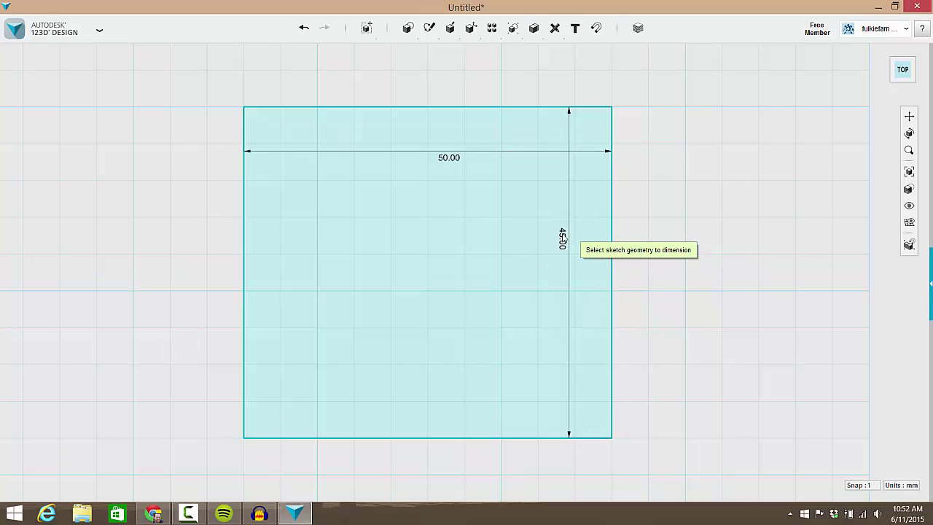
pyautogui.doubleClick(568, 248)
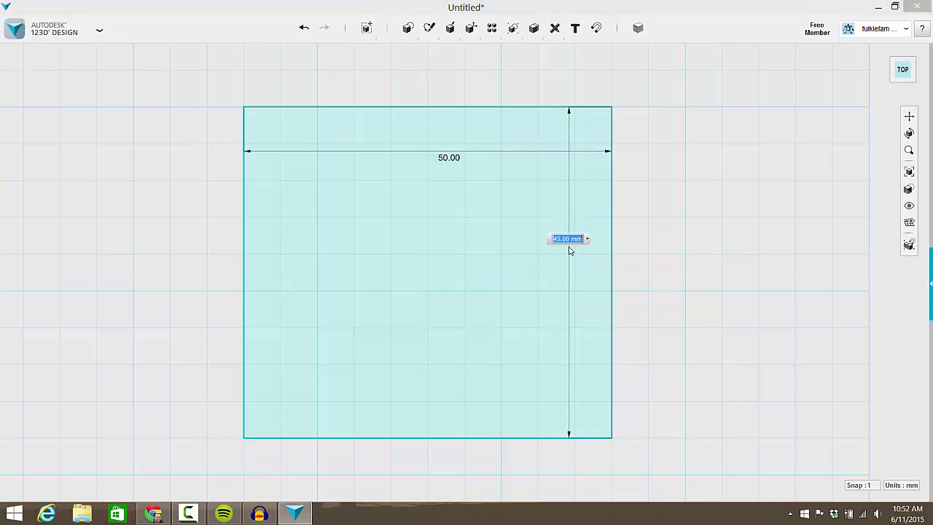
pyautogui.write('50mm')
pyautogui.press('Return')
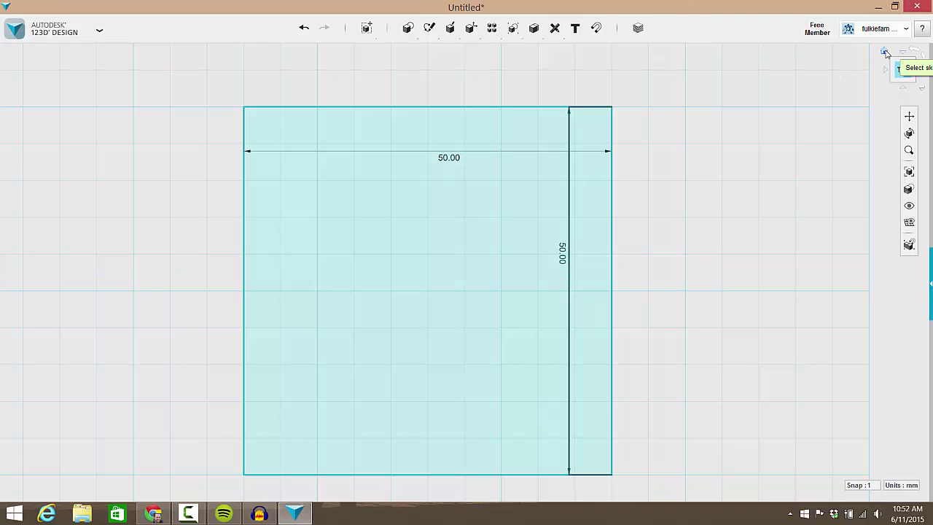
pyautogui.click(884, 52)
pyautogui.moveTo(408, 30)
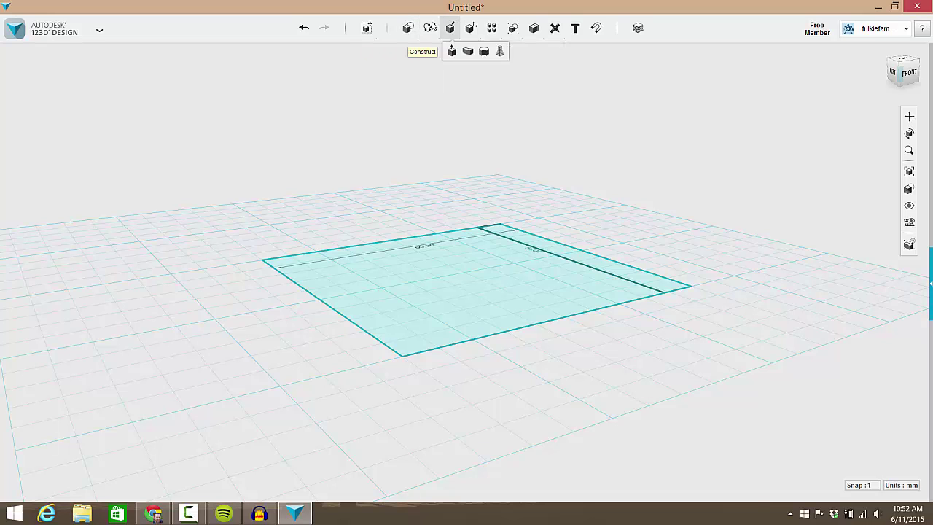
# Extrude the square sketch upward by 25 mm into a solid block.
pyautogui.moveTo(449, 28)
pyautogui.click(452, 51)
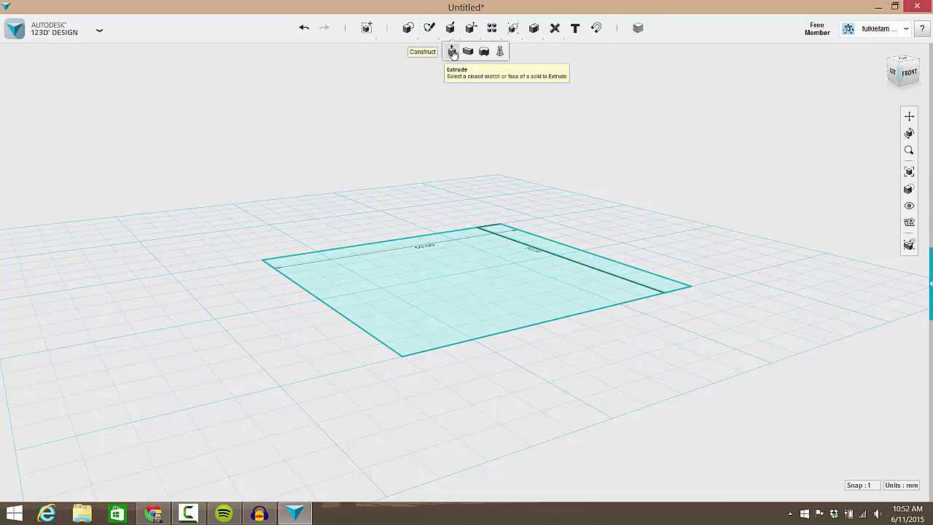
pyautogui.click(448, 279)
pyautogui.moveTo(464, 254); pyautogui.dragTo(464, 127)
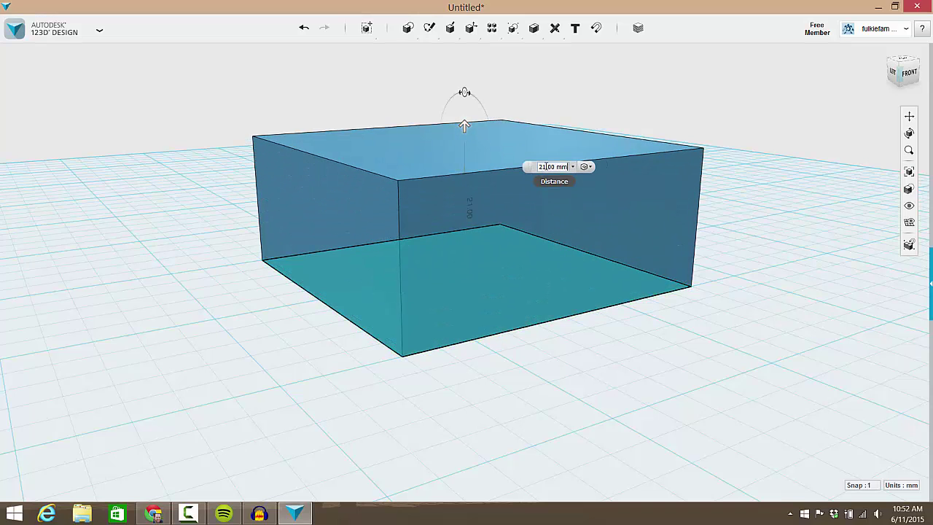
pyautogui.click(545, 166)
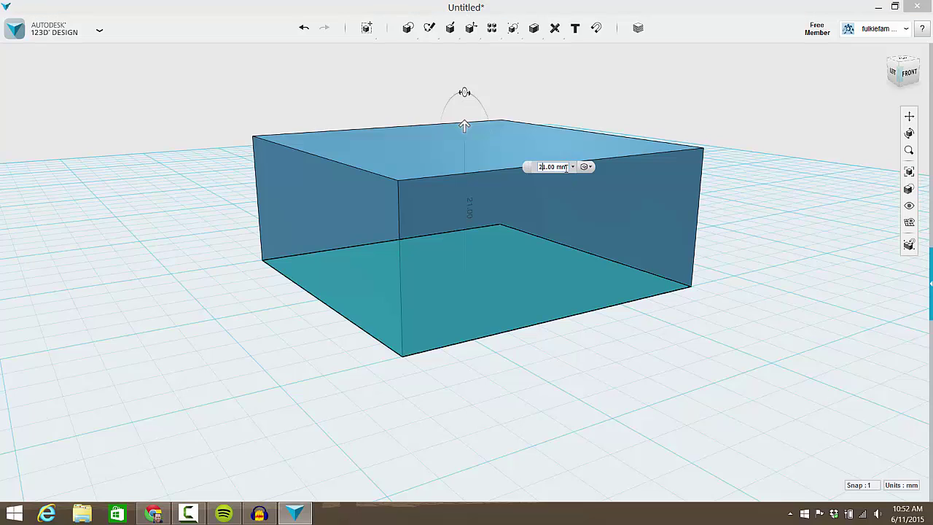
pyautogui.write('25')
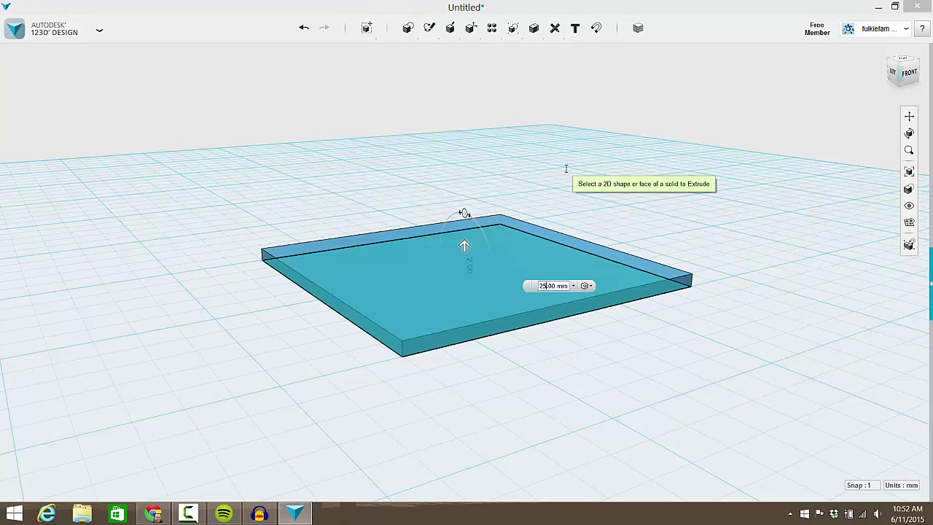
pyautogui.press('Return')
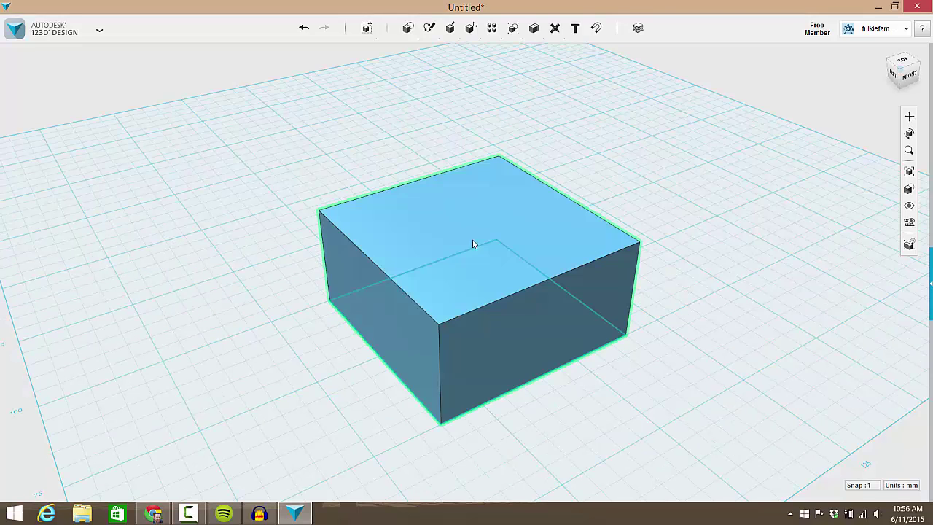
# Shell the block, opening its top face, with an inside wall thickness of 5 mm.
pyautogui.moveTo(452, 29)
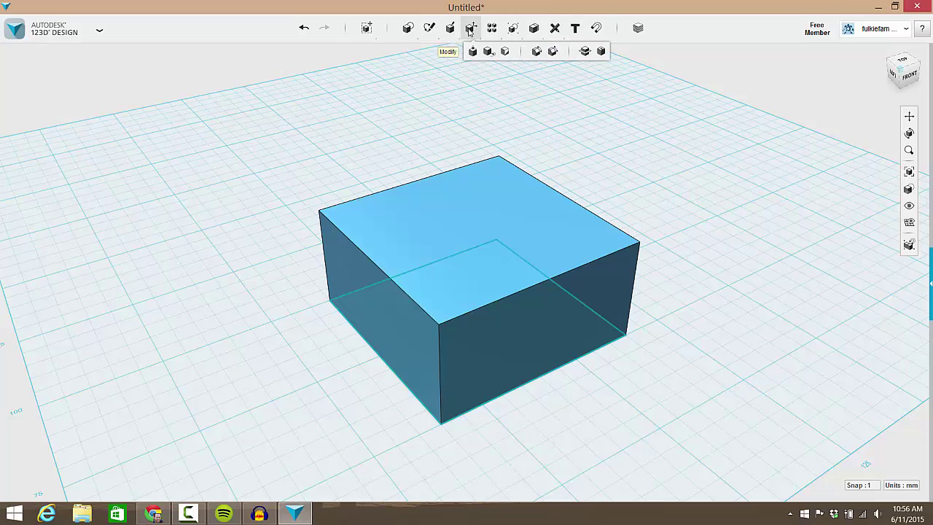
pyautogui.click(601, 51)
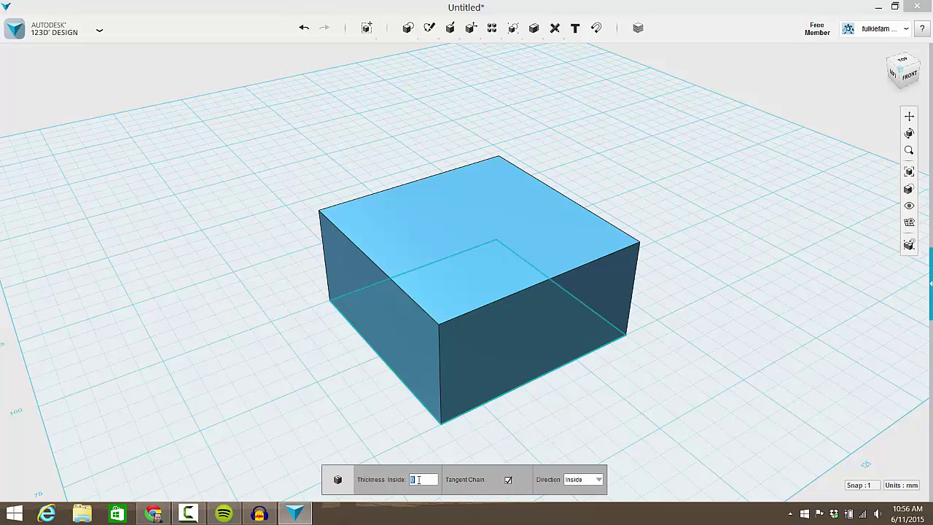
pyautogui.click(431, 183)
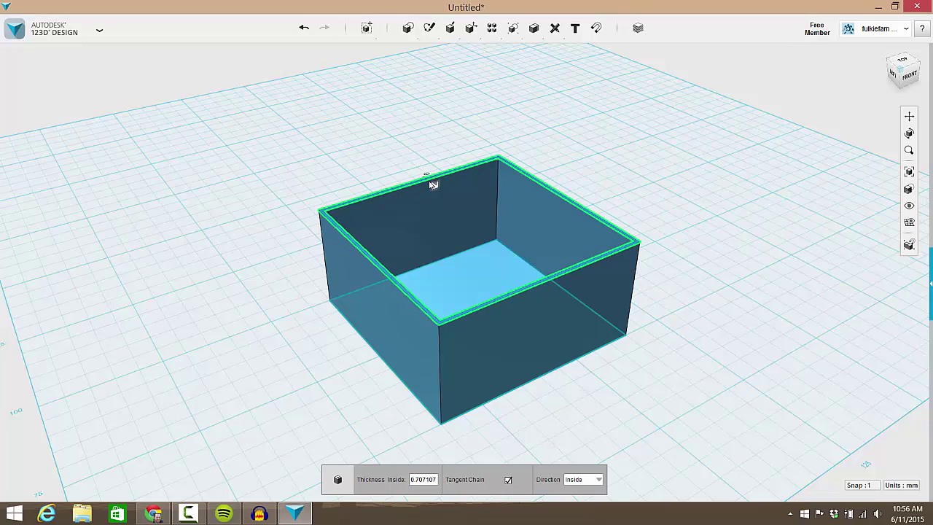
pyautogui.doubleClick(430, 479)
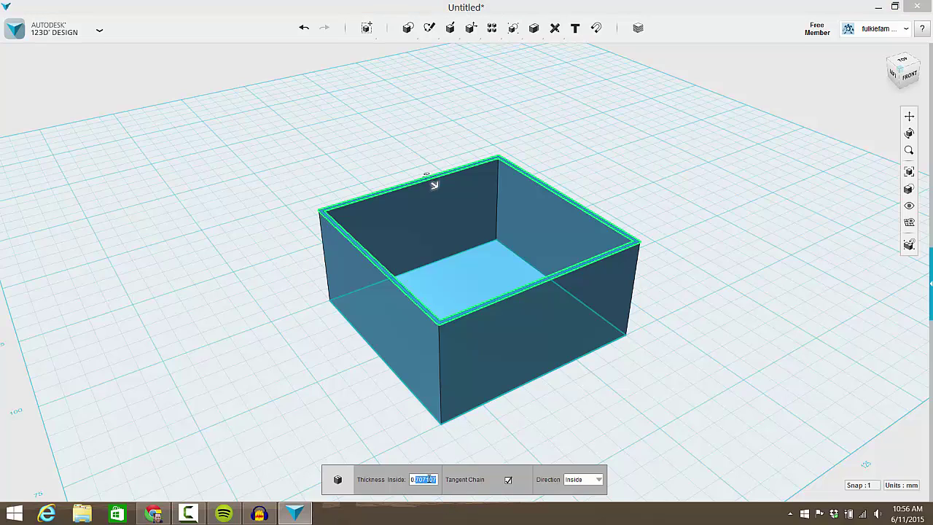
pyautogui.press('BackSpace')
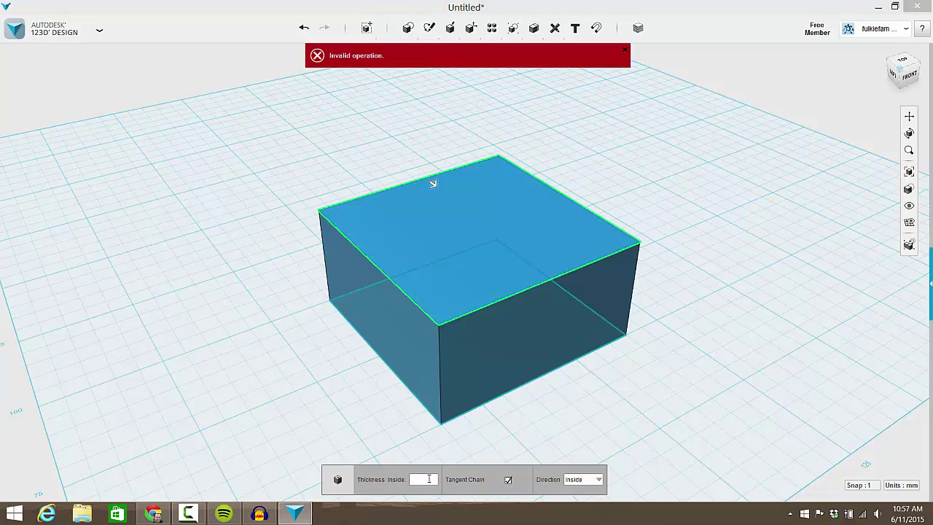
pyautogui.write('5')
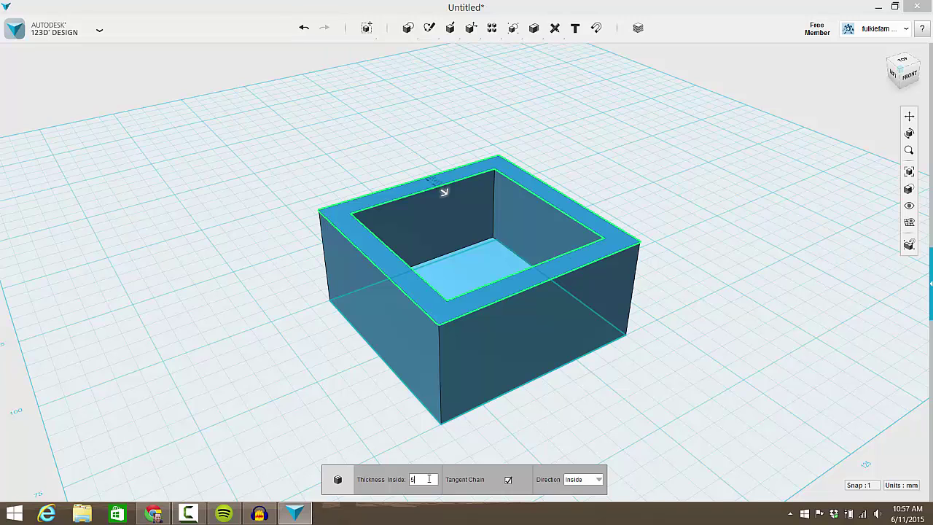
pyautogui.press('Return')
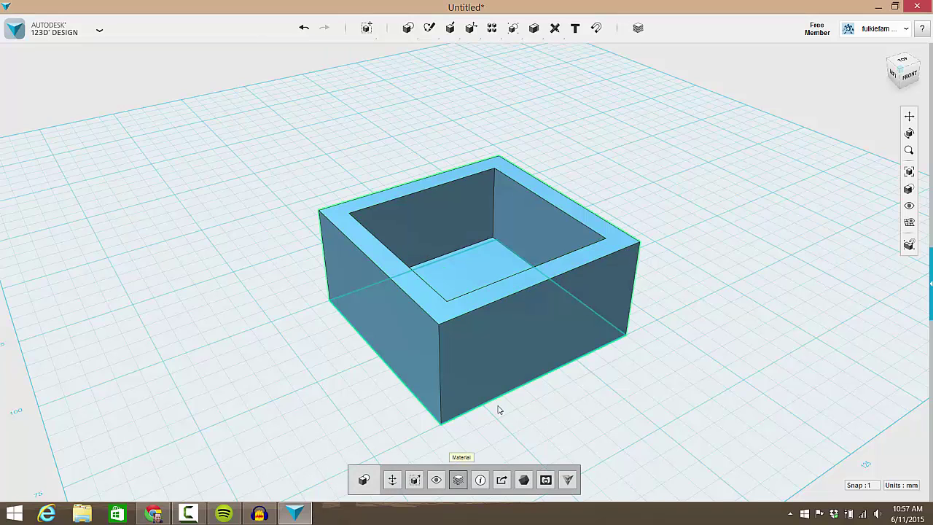
# Measure the box cavity's vertical corner edge and one inner rim edge, then close the measurement.
pyautogui.moveTo(551, 380)
pyautogui.mouseDown(button='right')
pyautogui.moveTo(539, 306)
pyautogui.moveTo(552, 406)
pyautogui.moveTo(536, 381)
pyautogui.moveTo(557, 394)
pyautogui.moveTo(550, 400)
pyautogui.moveTo(555, 386)
pyautogui.mouseUp(button='right')
pyautogui.moveTo(556, 27)
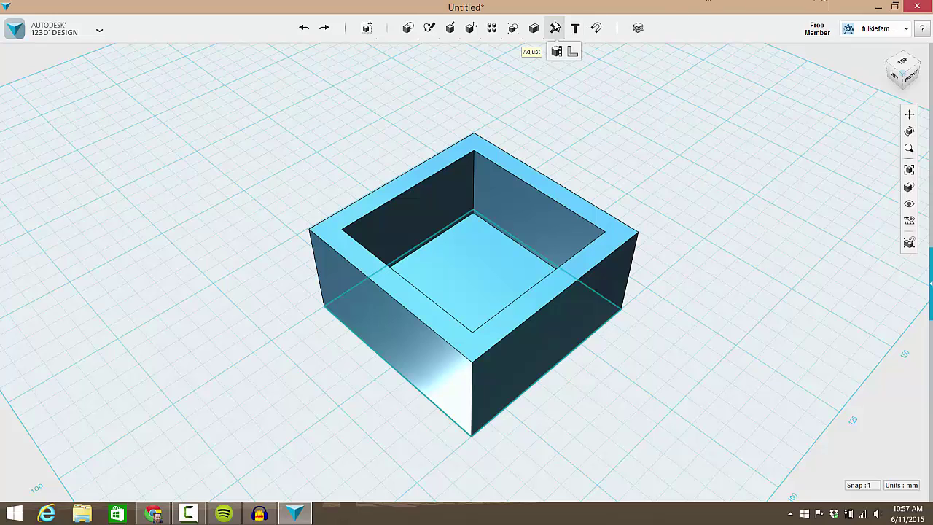
pyautogui.click(556, 51)
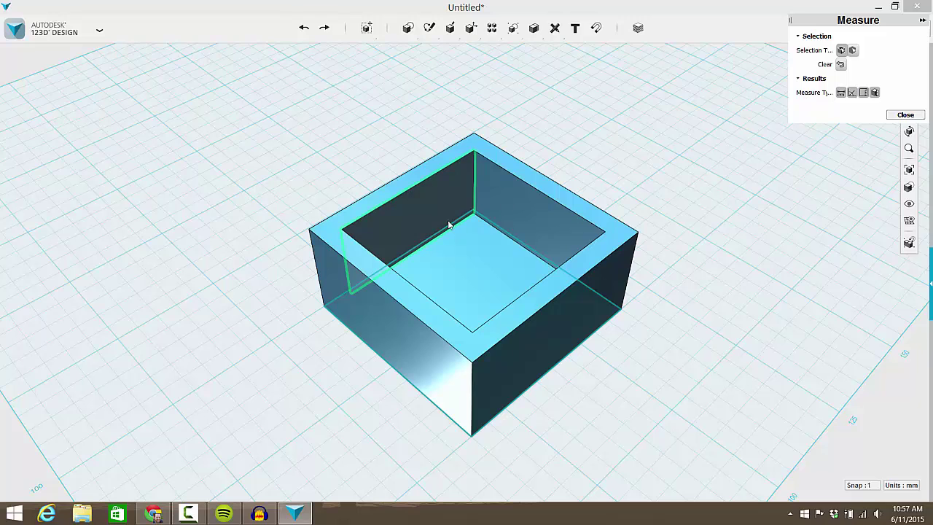
pyautogui.click(473, 191)
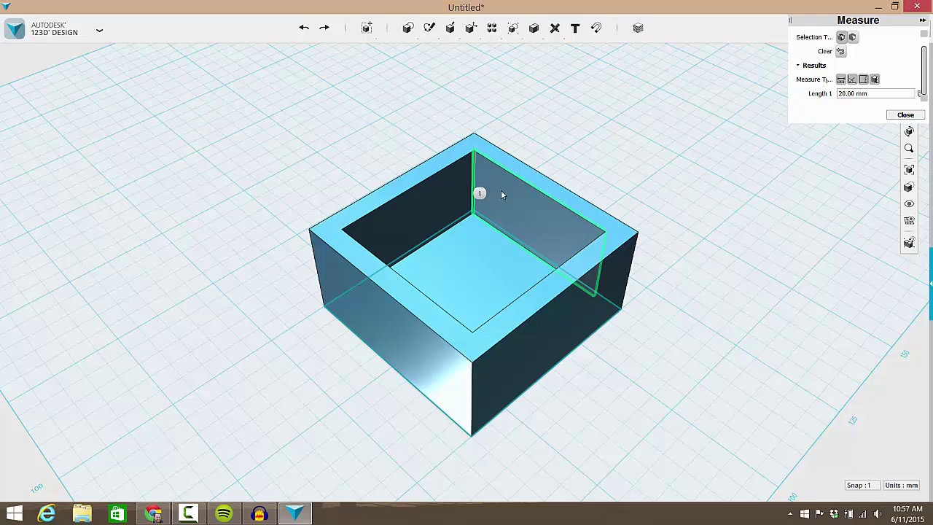
pyautogui.click(463, 159)
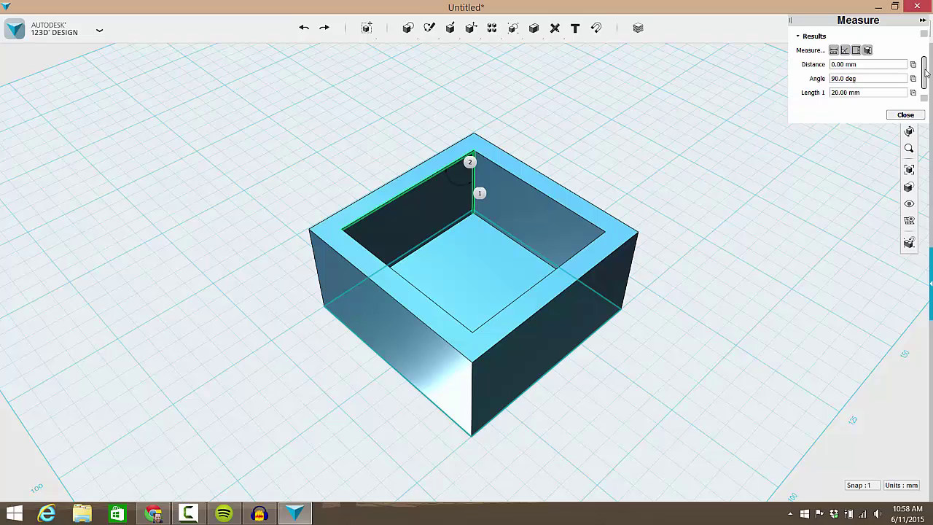
pyautogui.moveTo(926, 67); pyautogui.dragTo(927, 84)
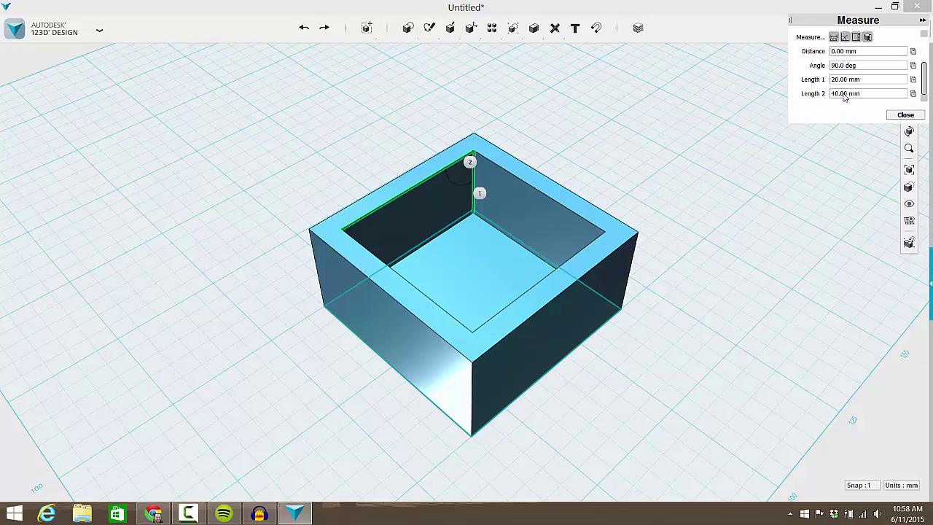
pyautogui.click(905, 116)
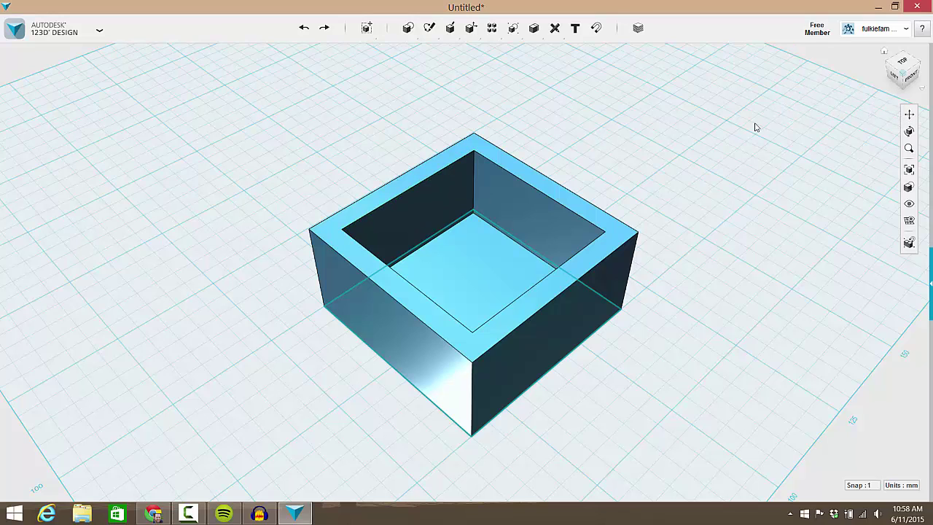
# Export the box as an STL file with Fine mesh tessellation, saving it to the Desktop as 123Box.
pyautogui.click(93, 37)
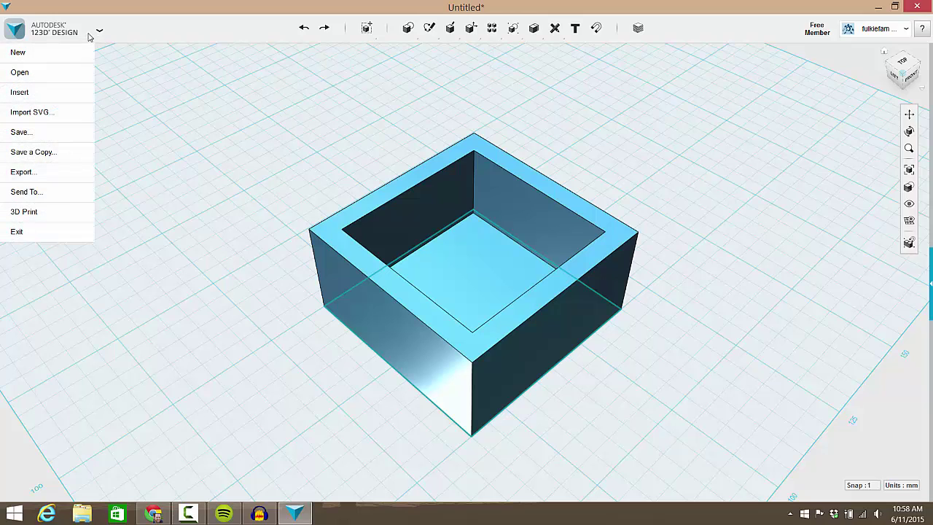
pyautogui.moveTo(55, 113)
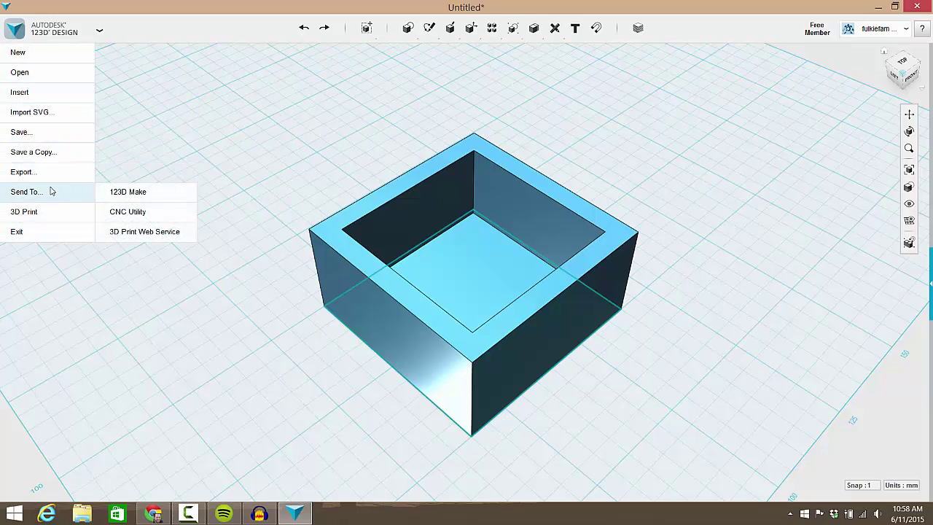
pyautogui.moveTo(48, 178)
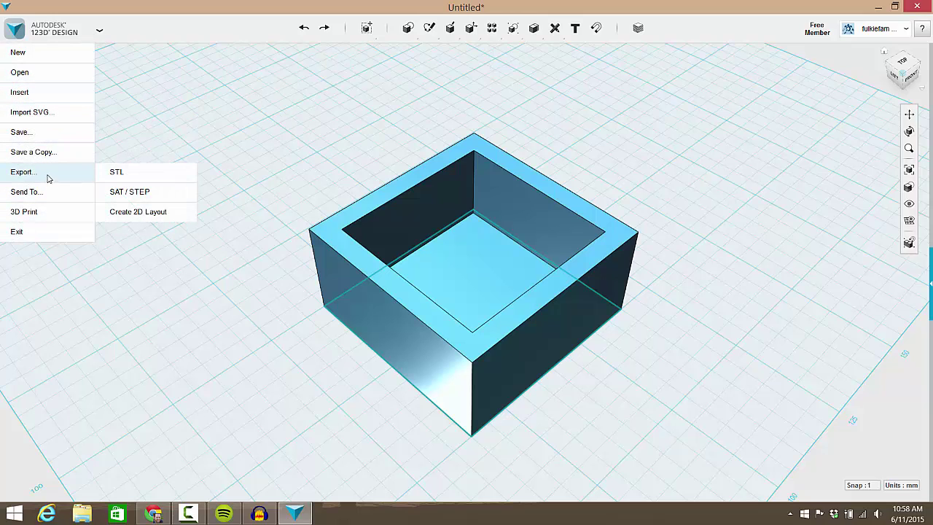
pyautogui.click(127, 175)
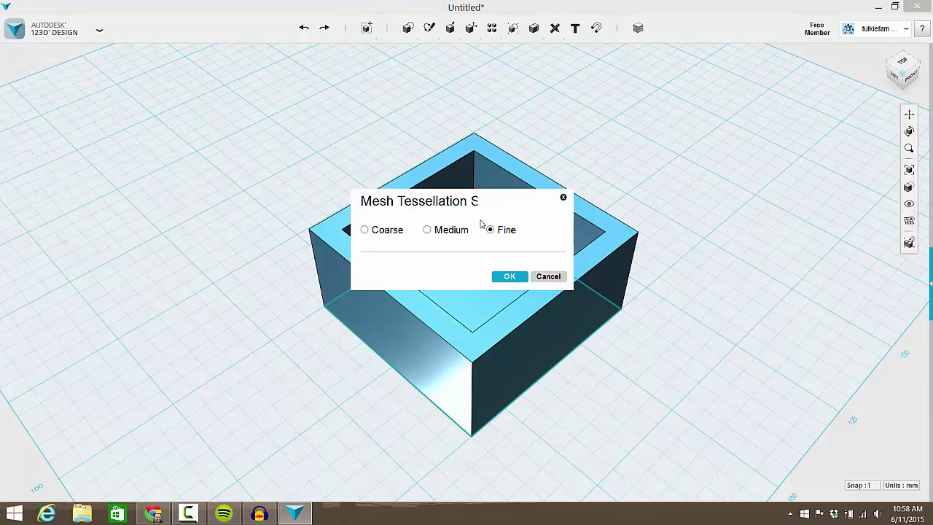
pyautogui.click(516, 280)
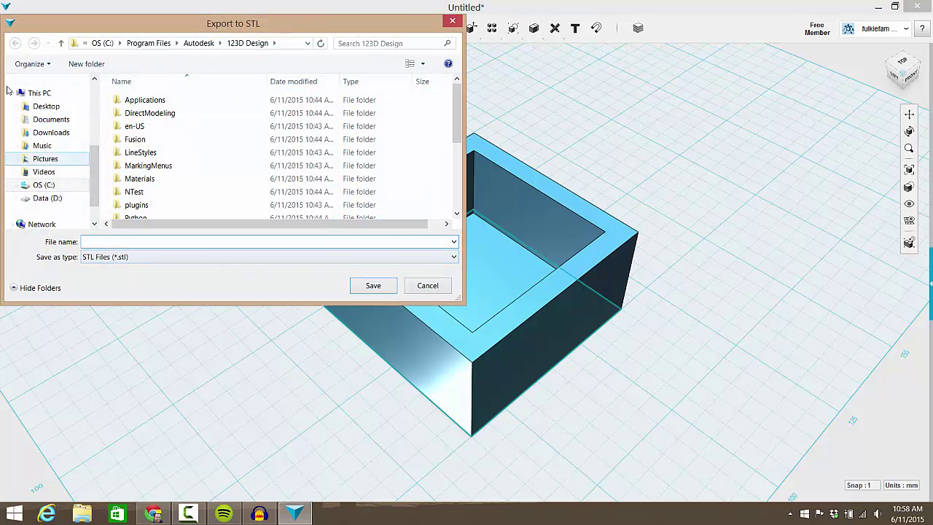
pyautogui.click(51, 106)
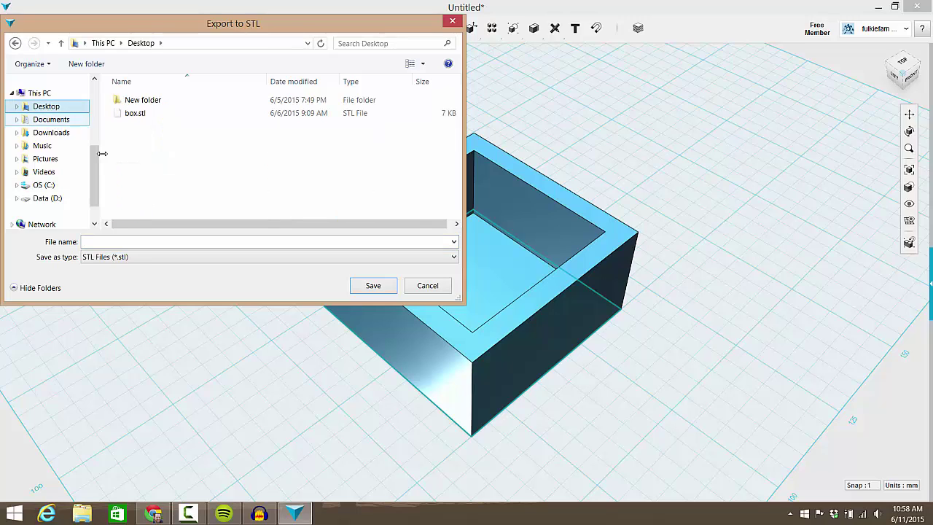
pyautogui.click(165, 242)
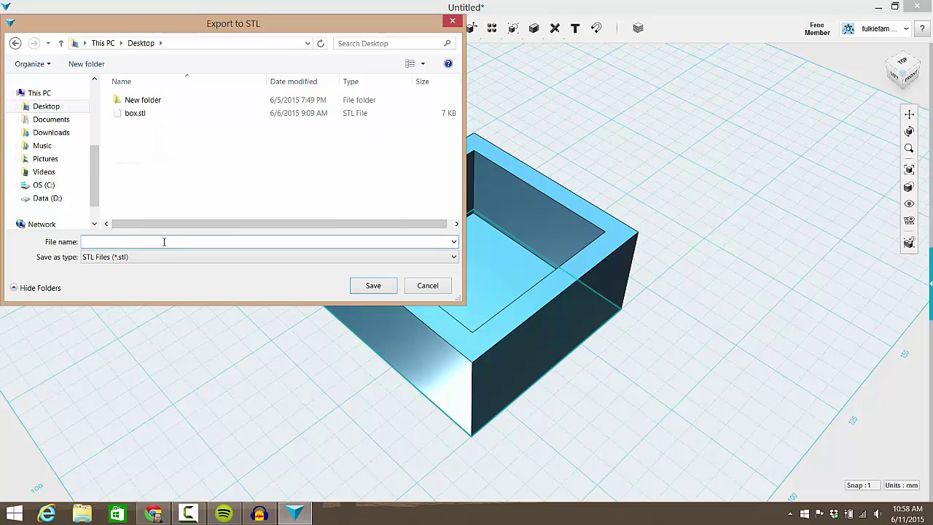
pyautogui.write('123')
pyautogui.write('D')
pyautogui.click(373, 285)
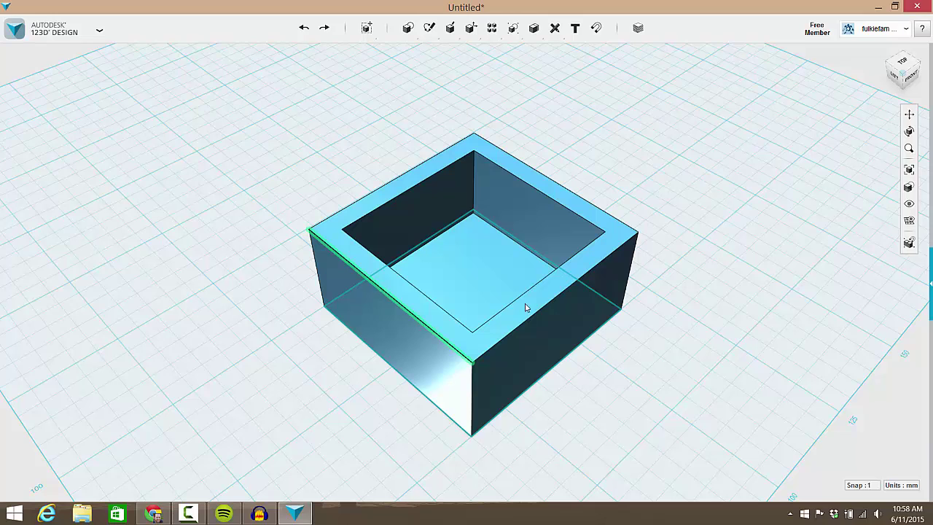
# Minimise the open windows and locate the exported 123Box.stl file on the desktop.
pyautogui.click(879, 6)
pyautogui.click(880, 7)
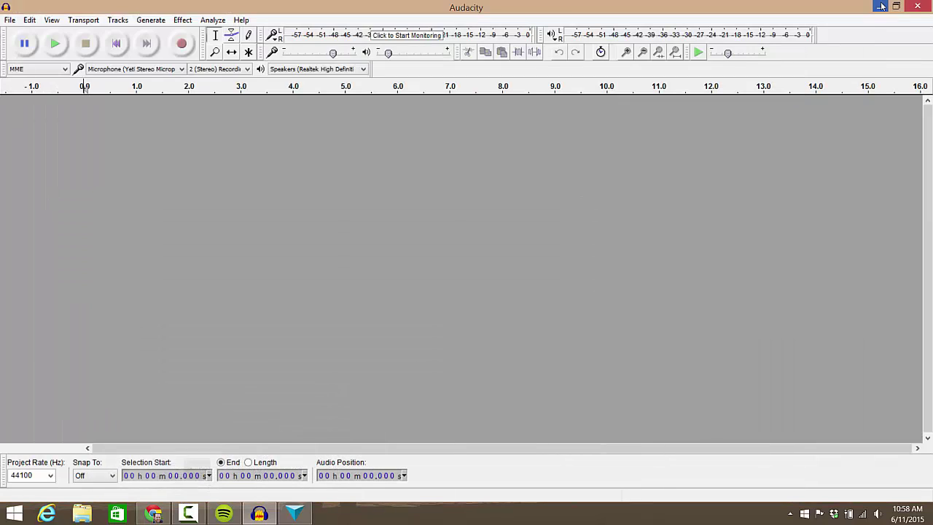
pyautogui.click(880, 6)
pyautogui.click(76, 30)
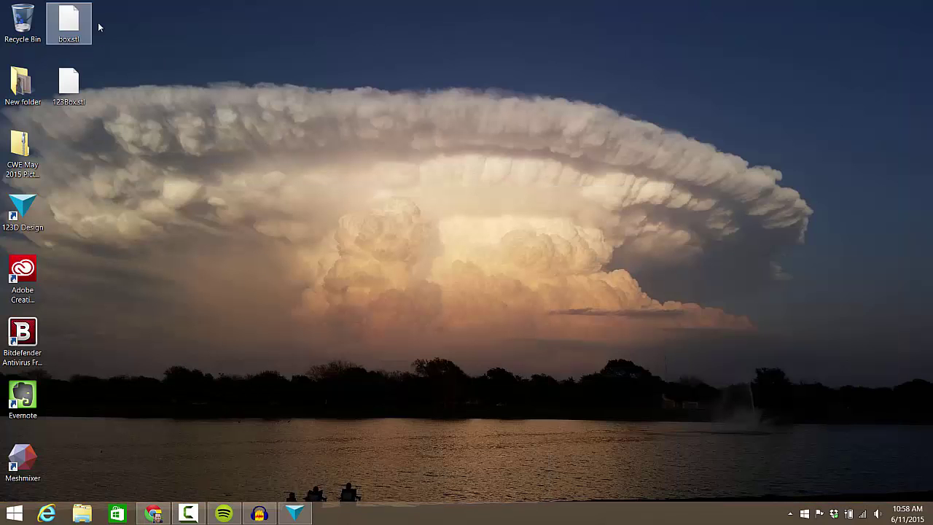
pyautogui.click(197, 261)
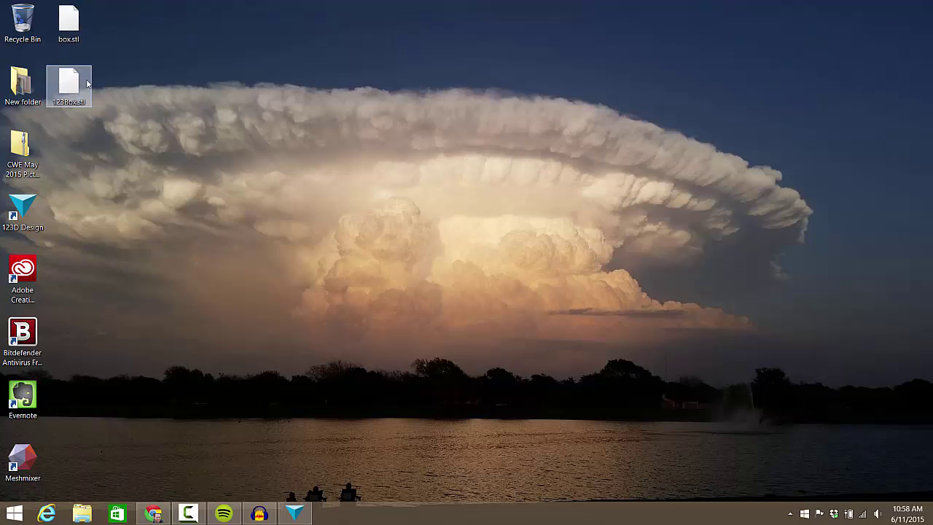